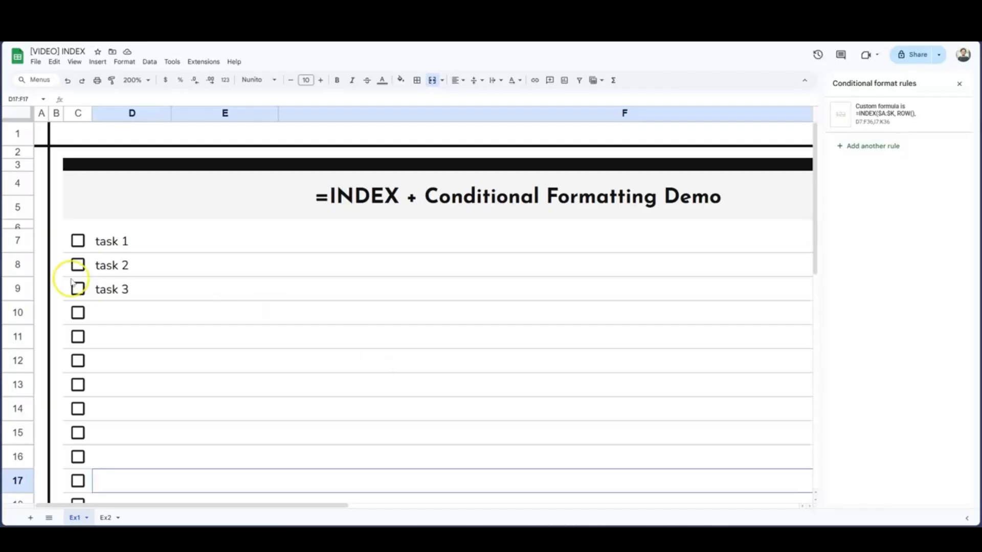
Tick the checkboxes for task 1, task 2 and task 3 on the Ex1 sheet.
left_click(77, 241)
left_click(78, 265)
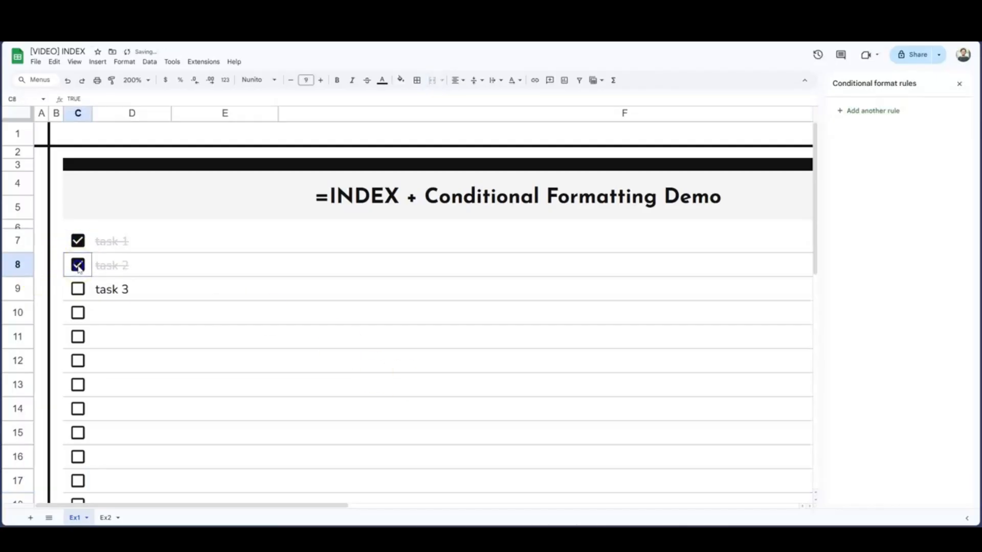
left_click(77, 289)
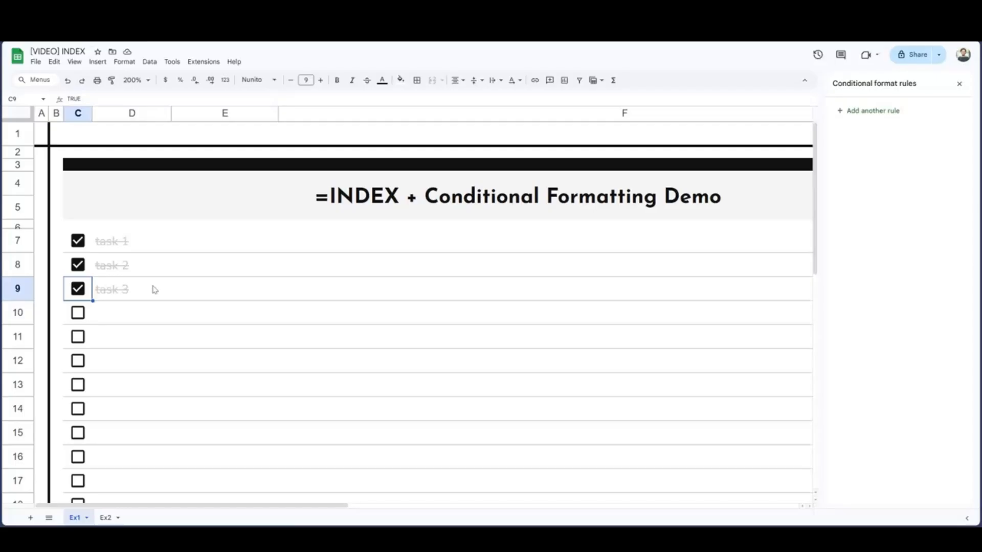
Start a new conditional formatting rule for the task 1 cell on the Ex2 sheet.
left_click(106, 518)
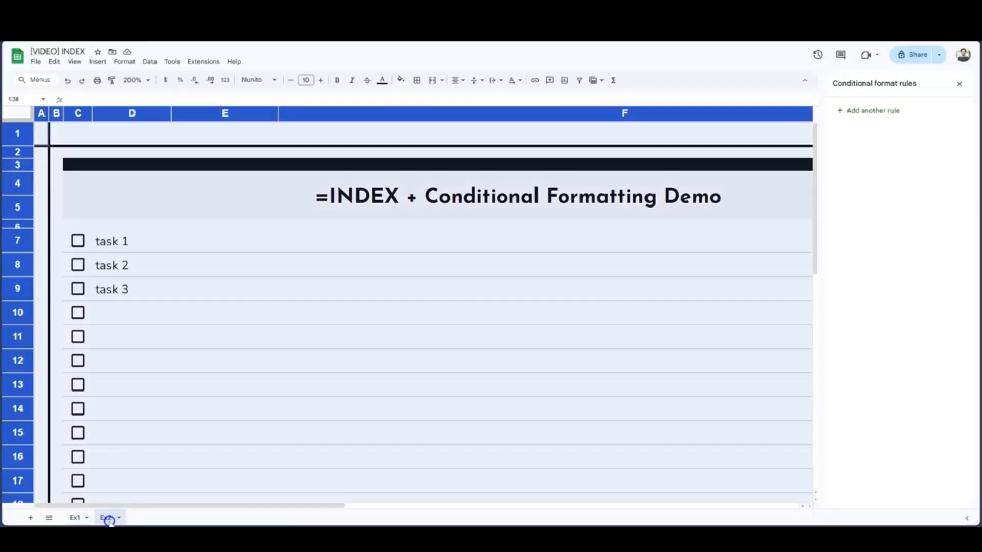
left_click(193, 239)
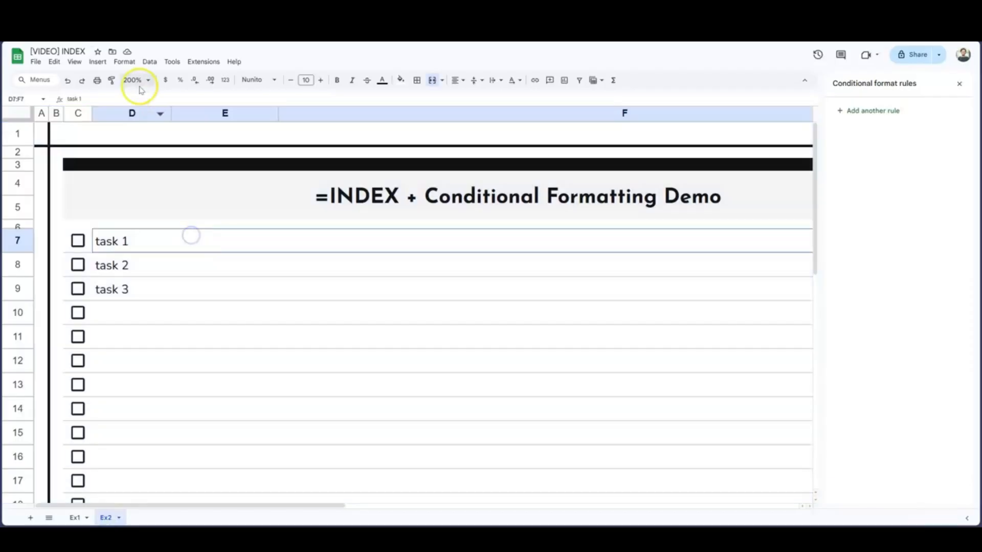
left_click(124, 61)
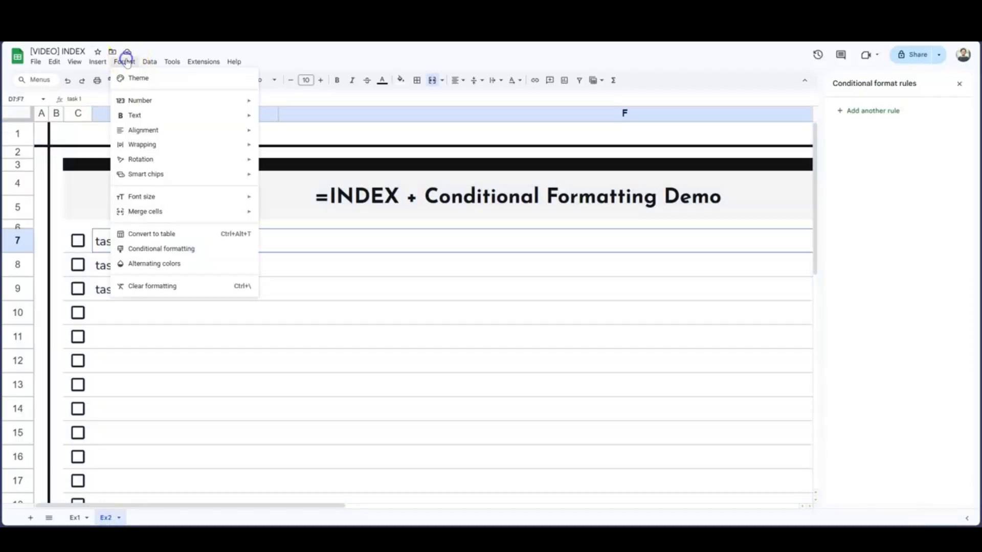
left_click(187, 249)
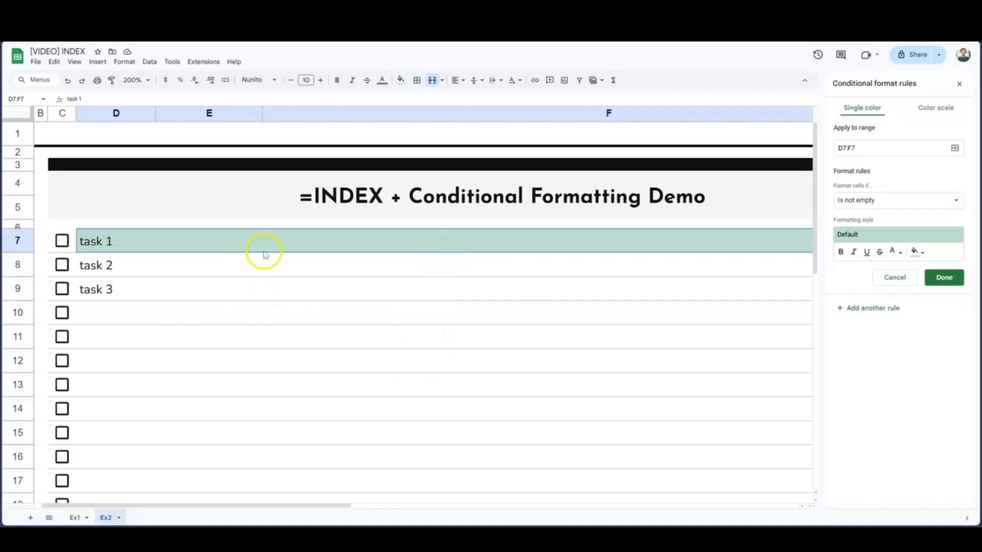
Set the rule's ranges to D7:F36 and I7:K36 so it covers both task lists.
left_click_drag(191, 241, 179, 291)
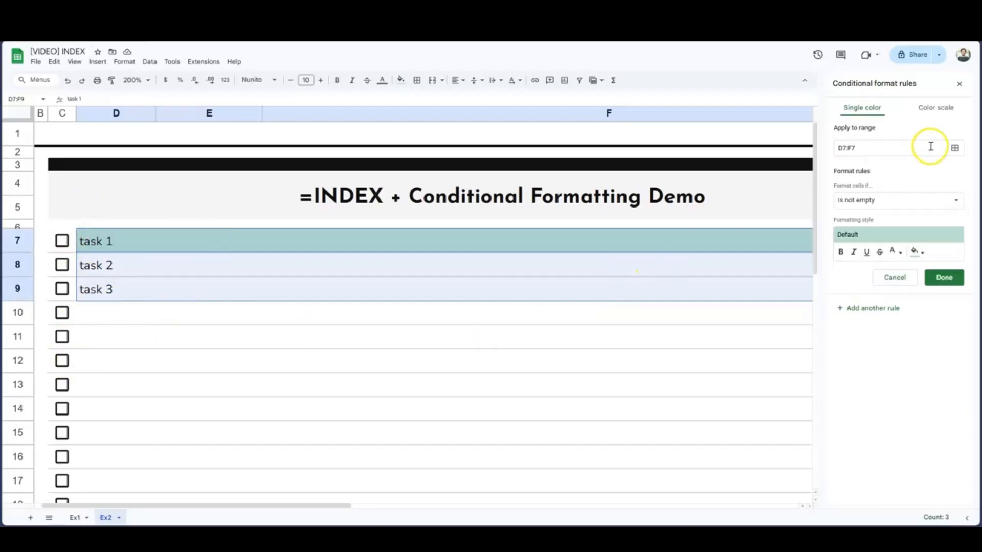
left_click(954, 148)
left_click(443, 269)
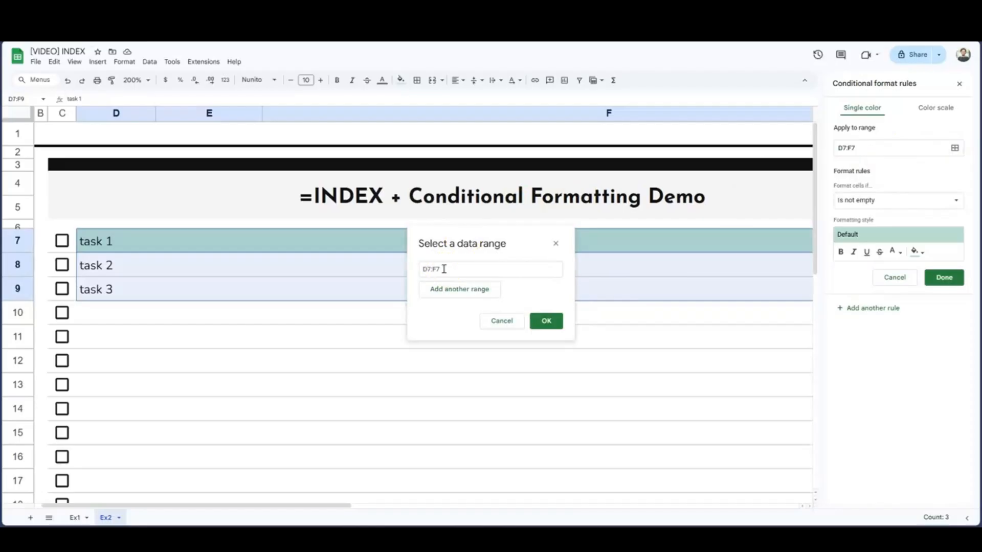
left_click_drag(248, 245, 237, 439)
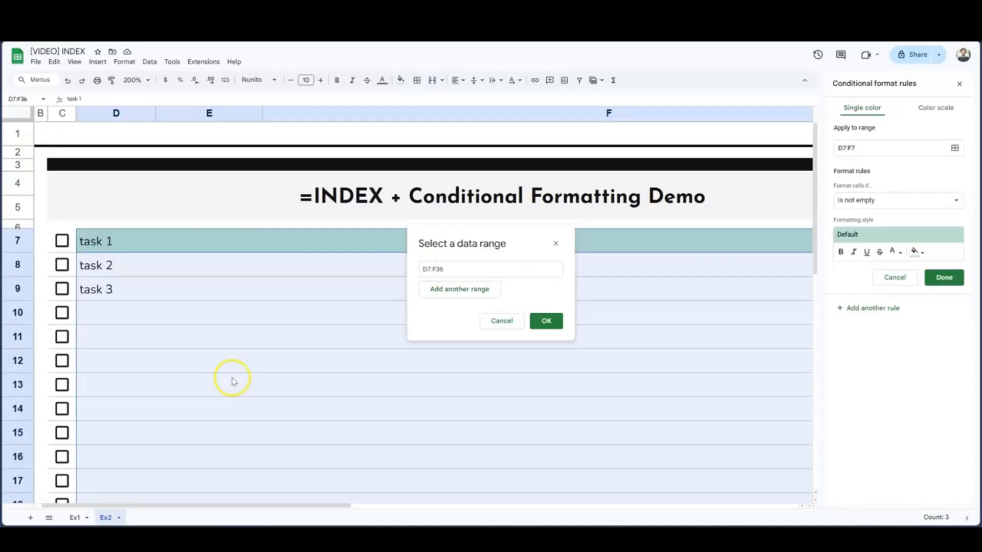
left_click(476, 288)
left_click_drag(330, 505, 696, 479)
left_click_drag(226, 244, 251, 436)
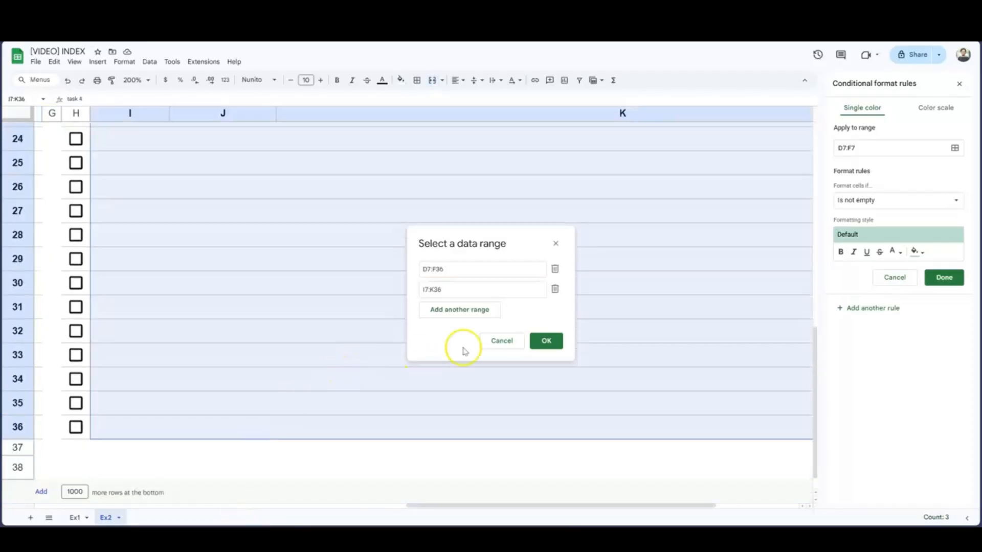
left_click(544, 342)
Change the rule's condition to "Custom formula is" and begin the formula with =INDEX(.
scroll(504, 355, "up", 10)
left_click_drag(540, 504, 121, 486)
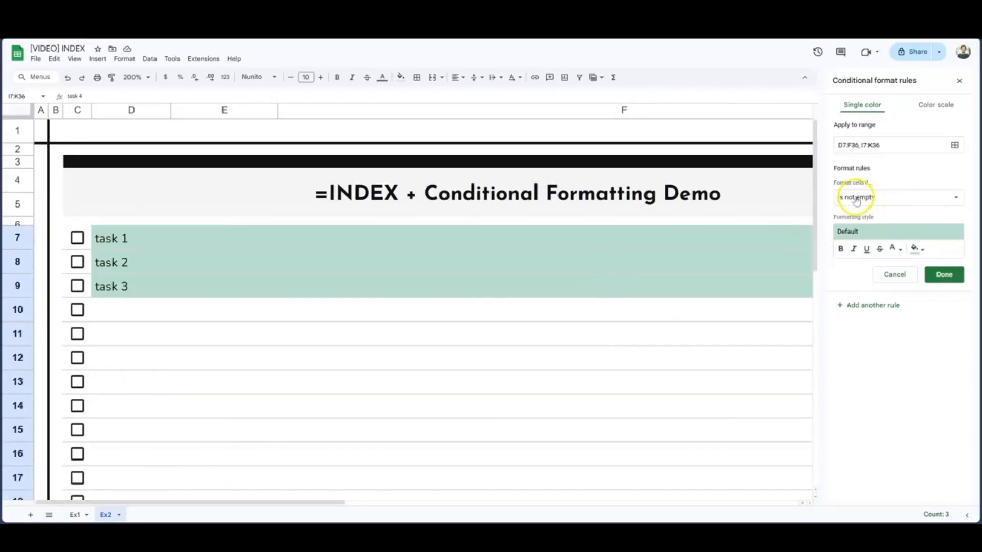
left_click(886, 202)
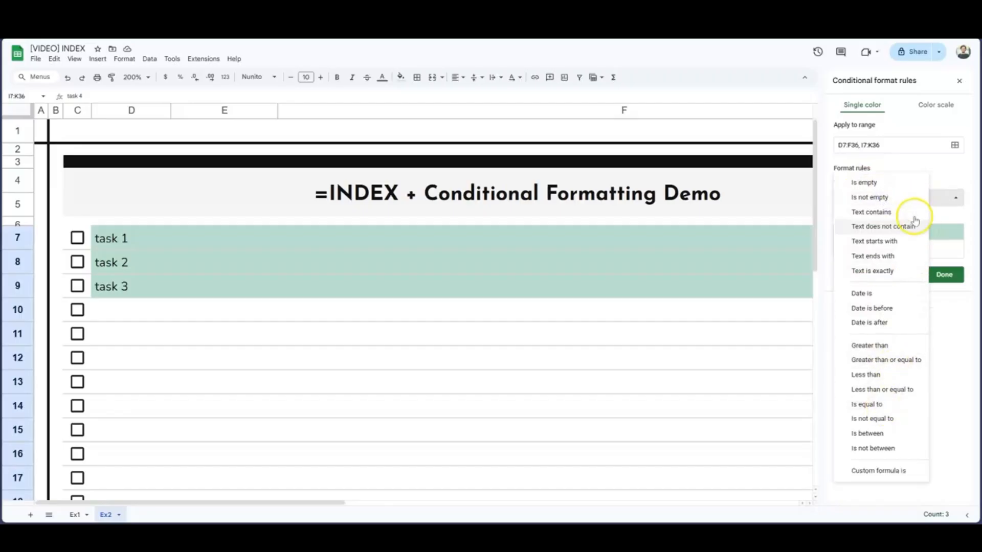
left_click(904, 474)
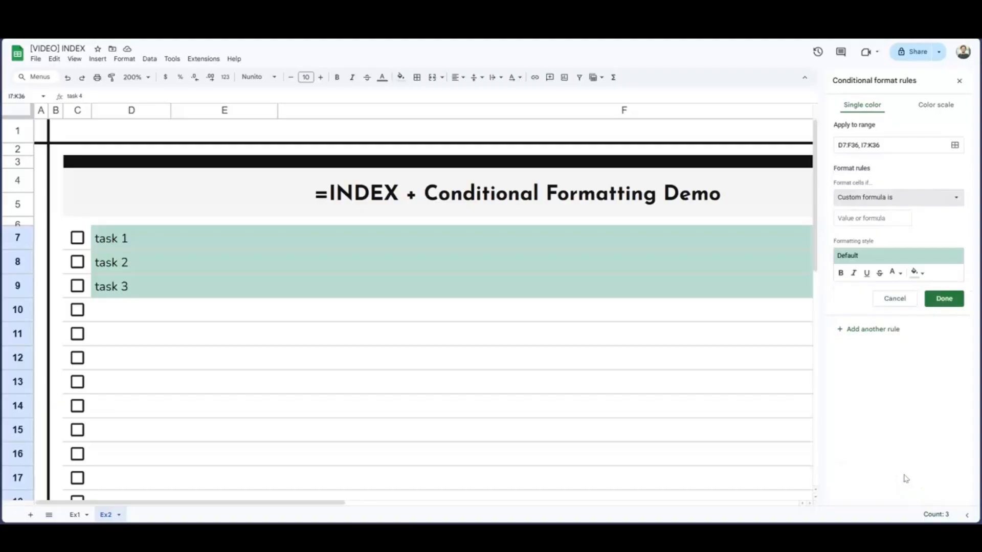
left_click(890, 221)
type("=")
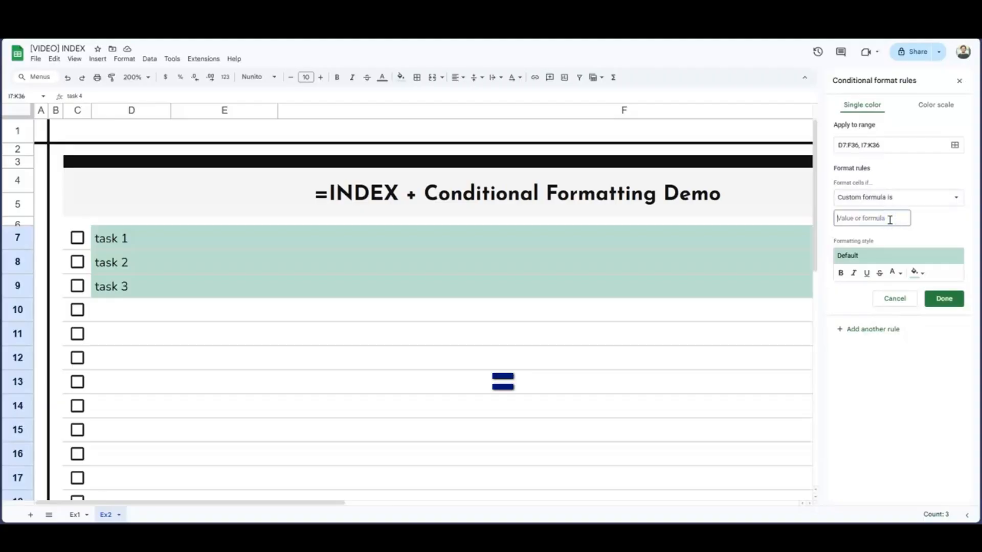
type("INDEX")
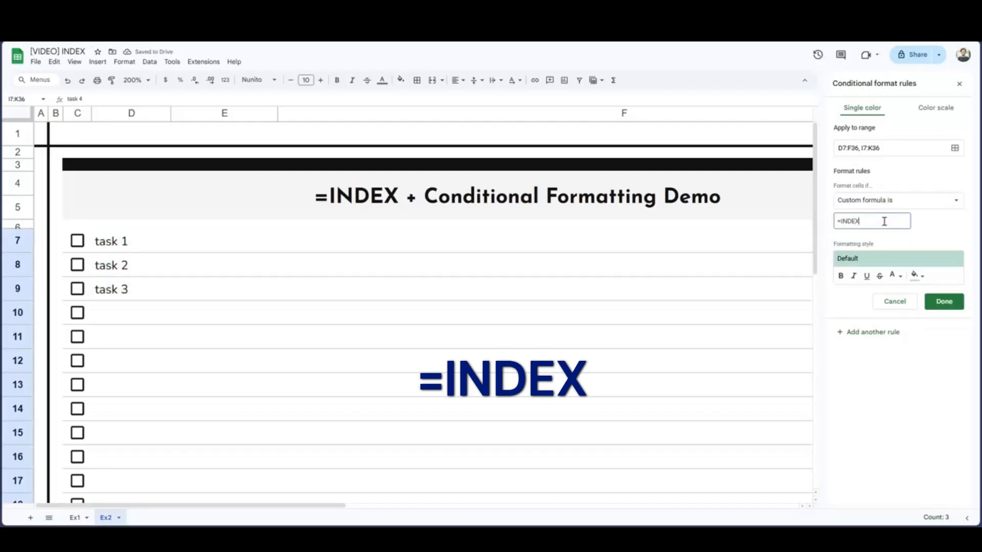
type("(")
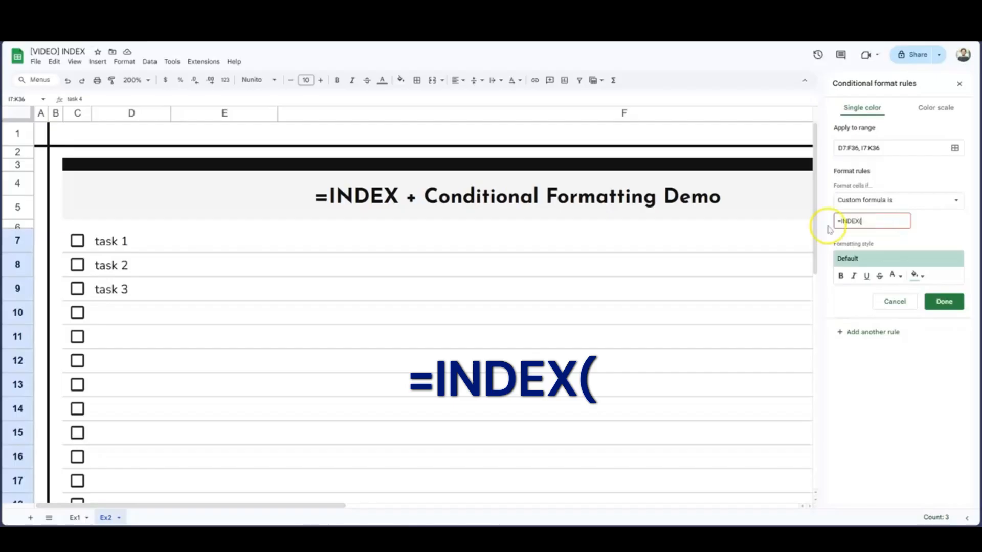
Enter $A:$N as the reference range inside the rule's INDEX formula.
left_click_drag(342, 509, 296, 511)
left_click(883, 223)
type("$")
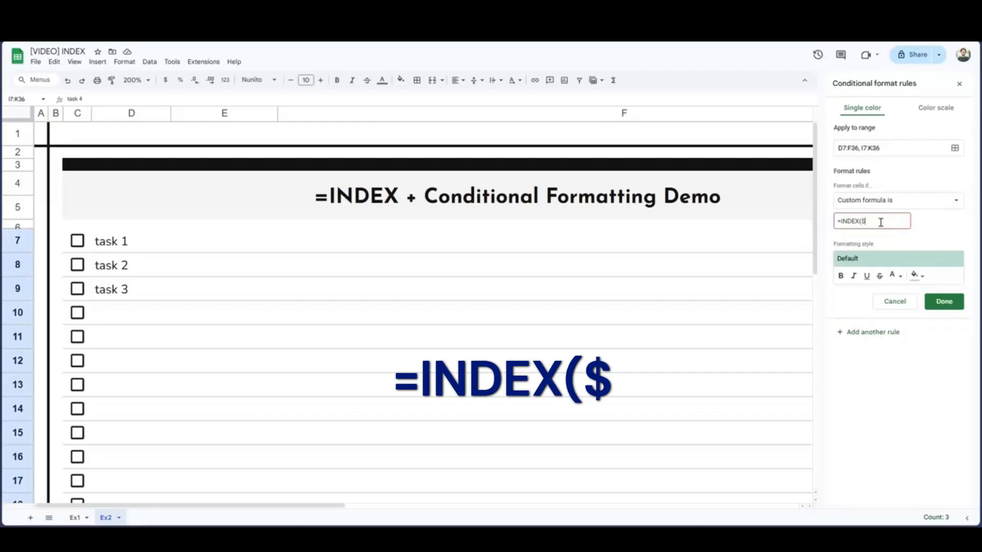
type("A")
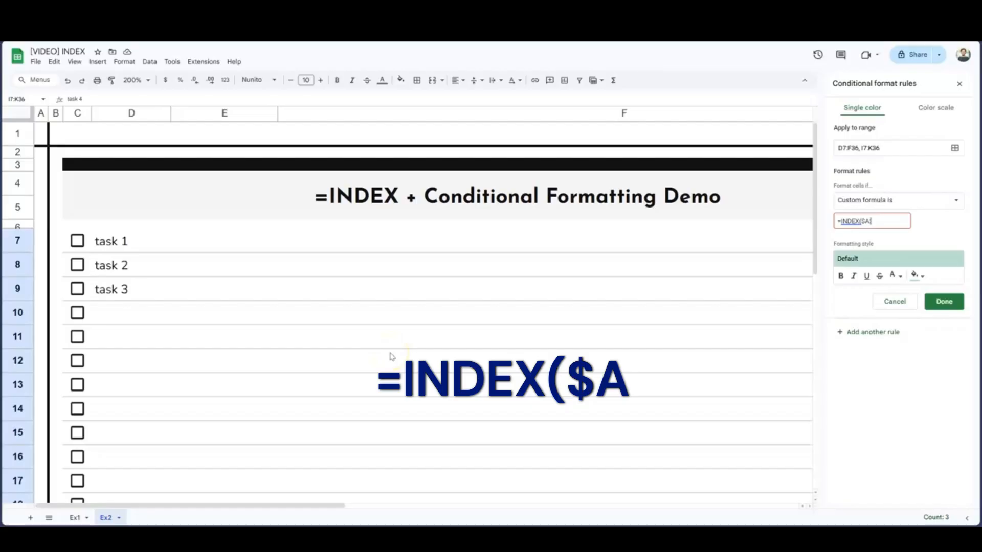
type(":")
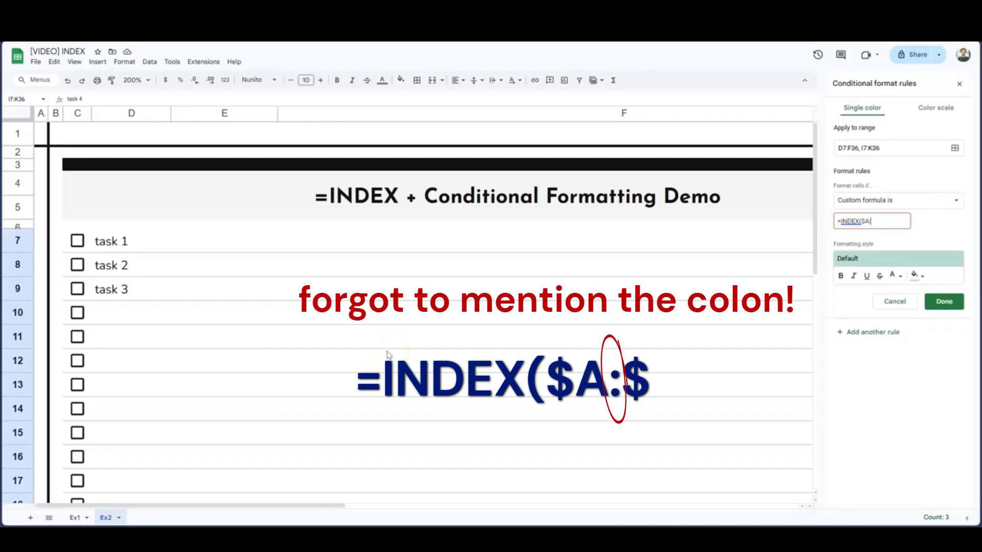
type("$")
left_click_drag(276, 506, 793, 508)
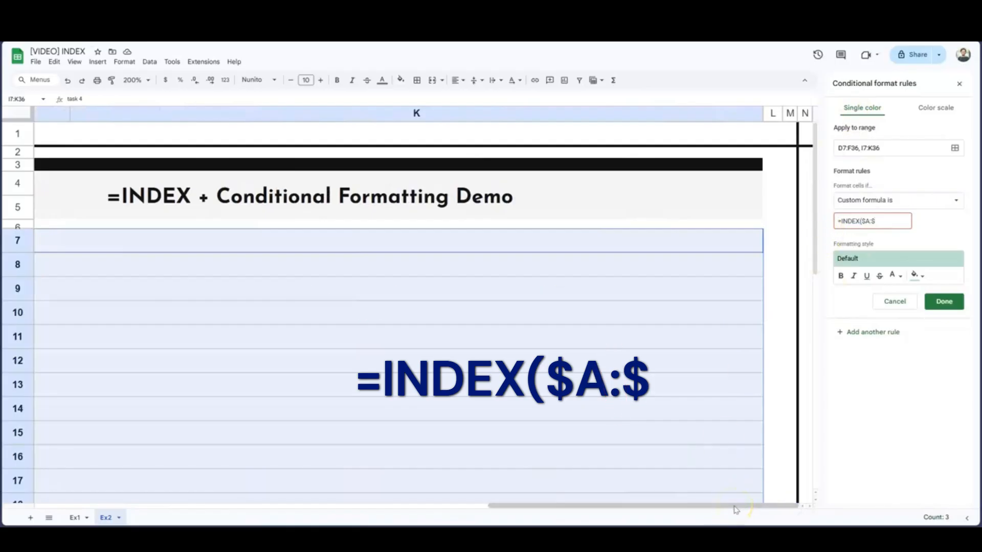
left_click_drag(735, 506, 188, 508)
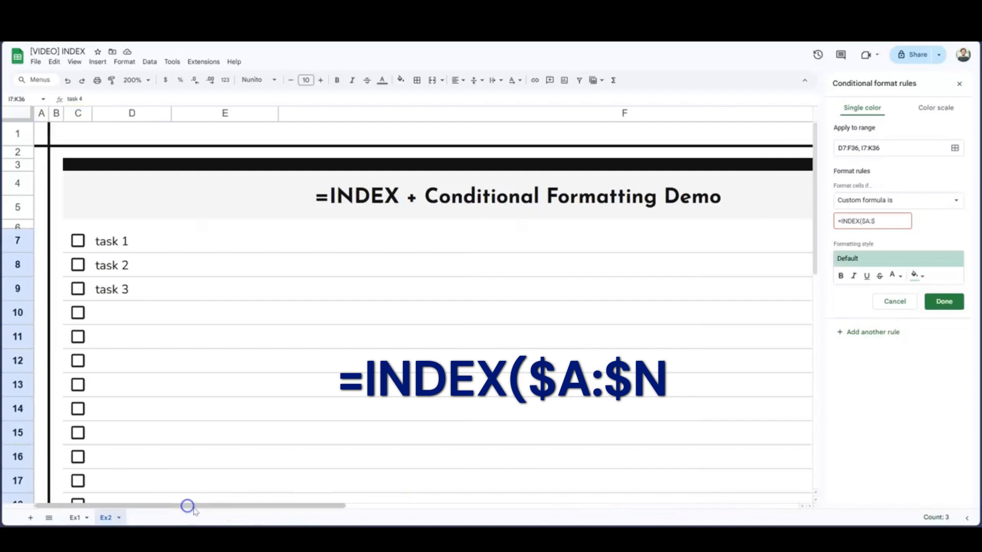
left_click(875, 222)
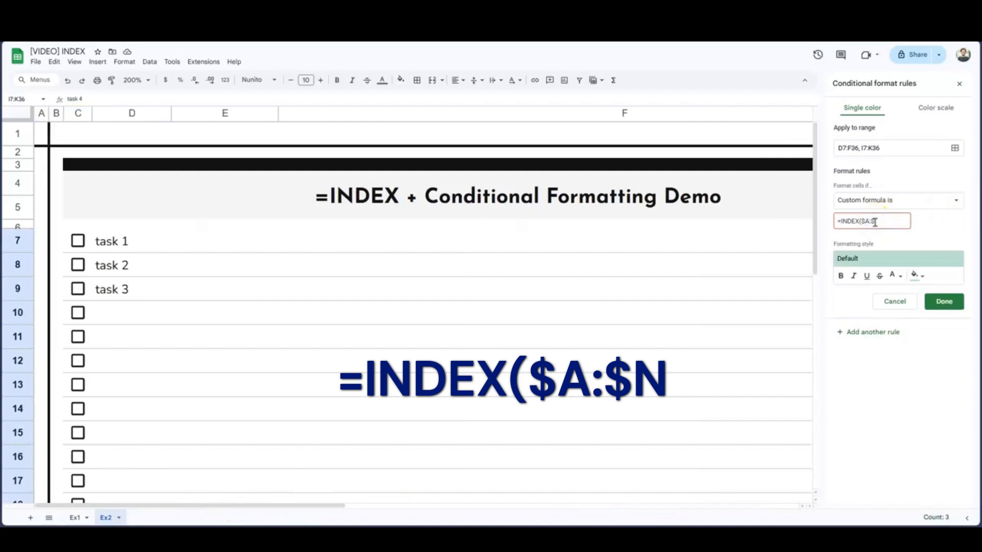
type("N")
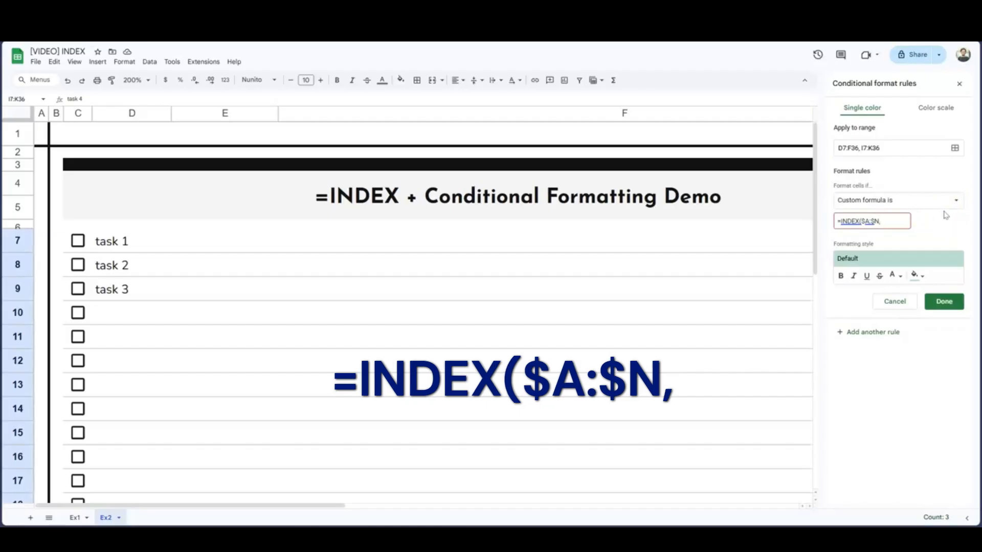
Complete the rule's formula as =INDEX($A:$N,ROW(),COLUMN()-1).
type(",ROW")
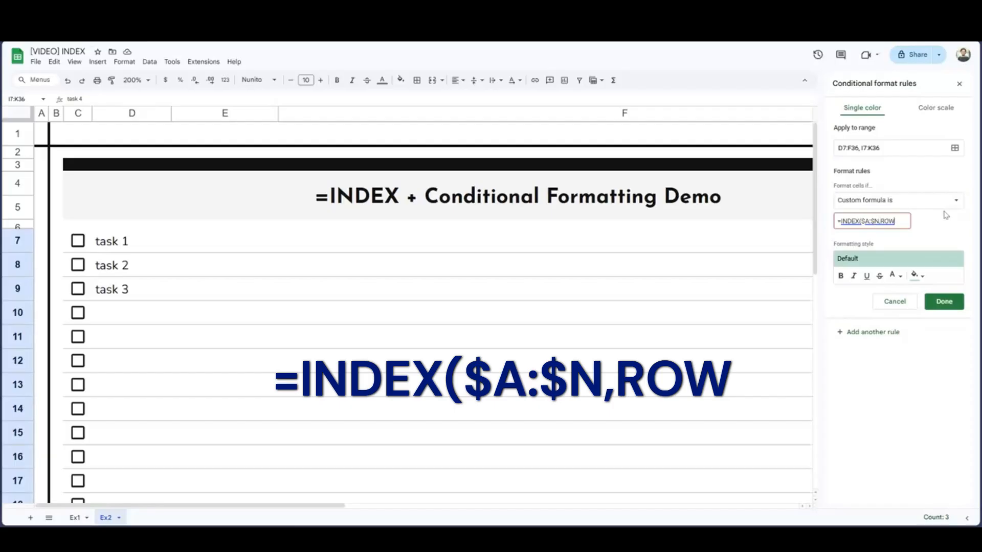
type("()")
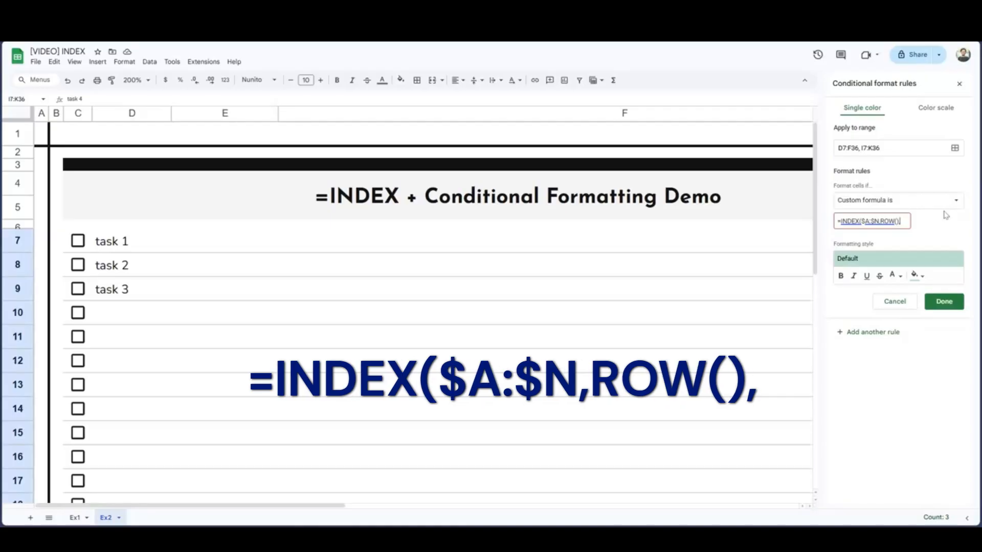
type(",COLUMN")
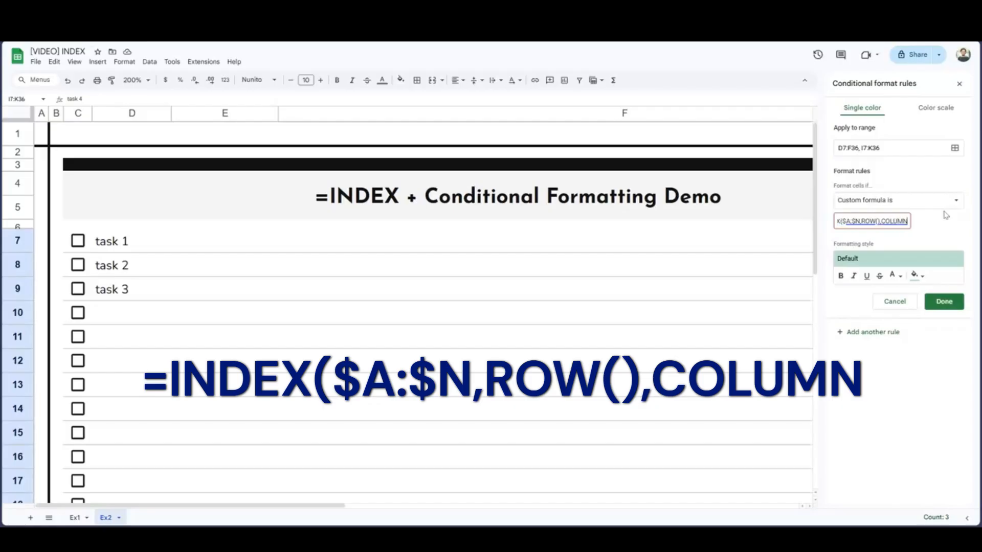
type("(")
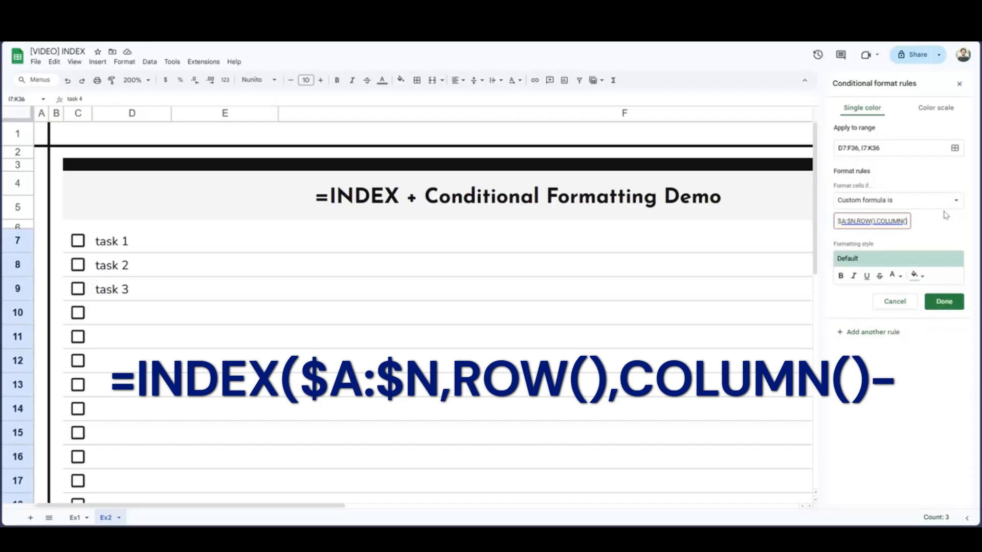
type("-1")
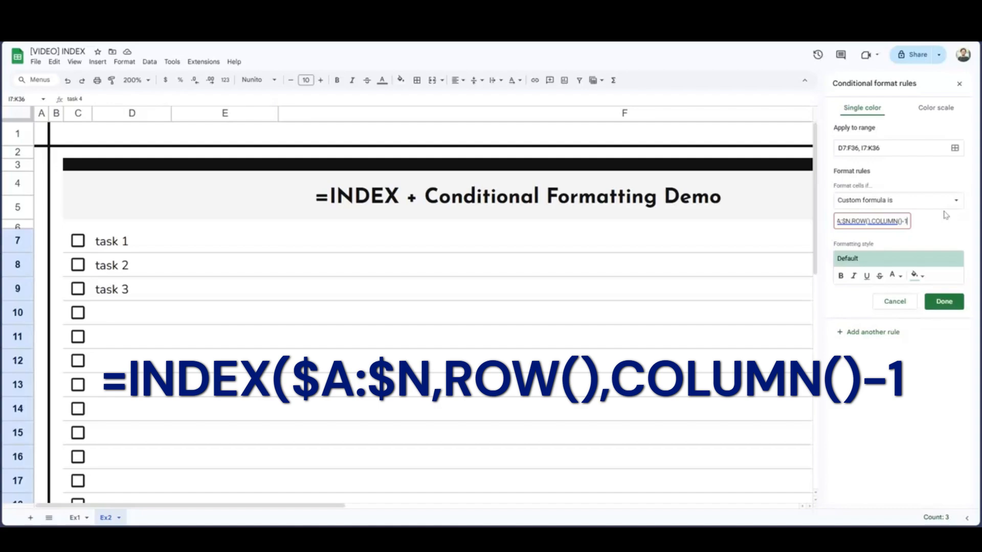
type(")")
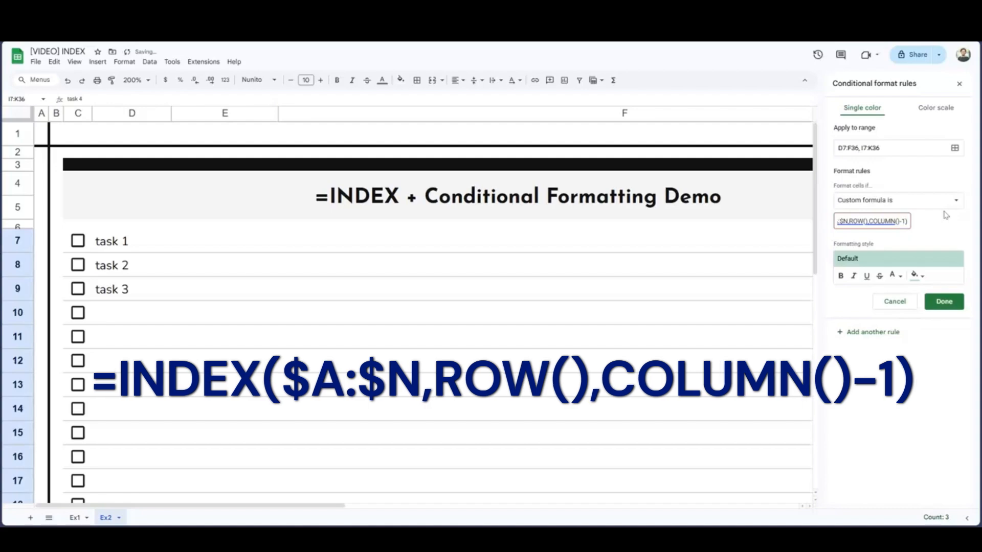
key("Home")
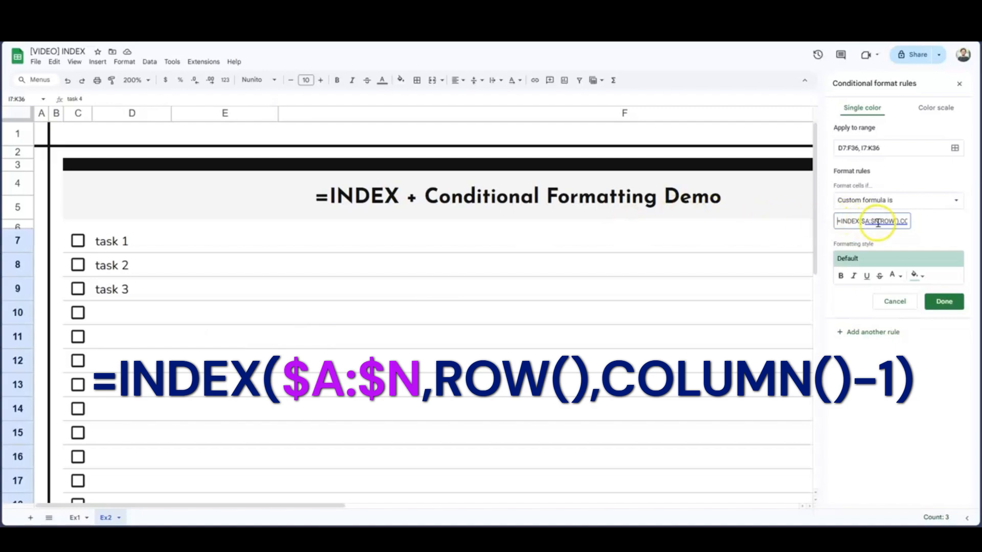
left_click_drag(884, 221, 918, 221)
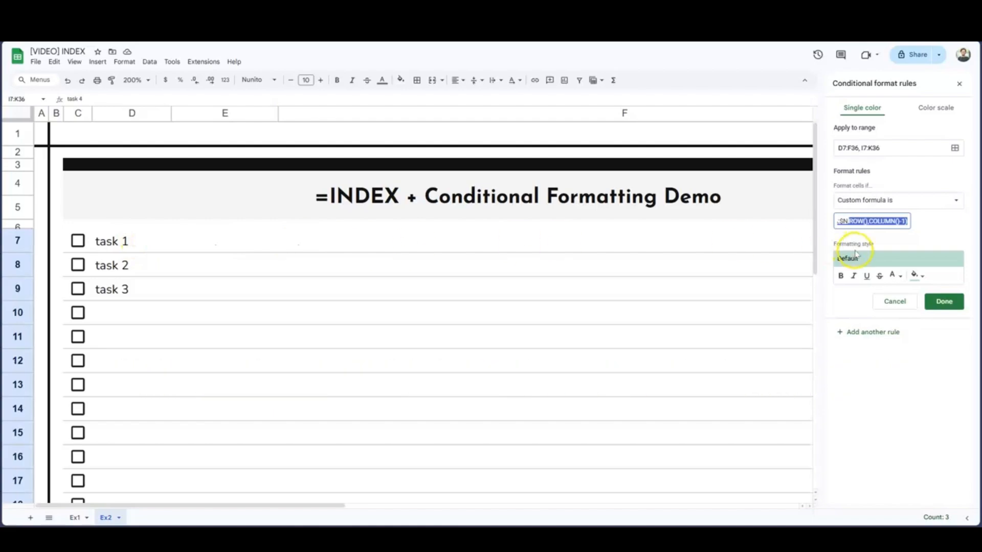
Format the rule with no fill, light grey text and strikethrough, and save it.
left_click(915, 275)
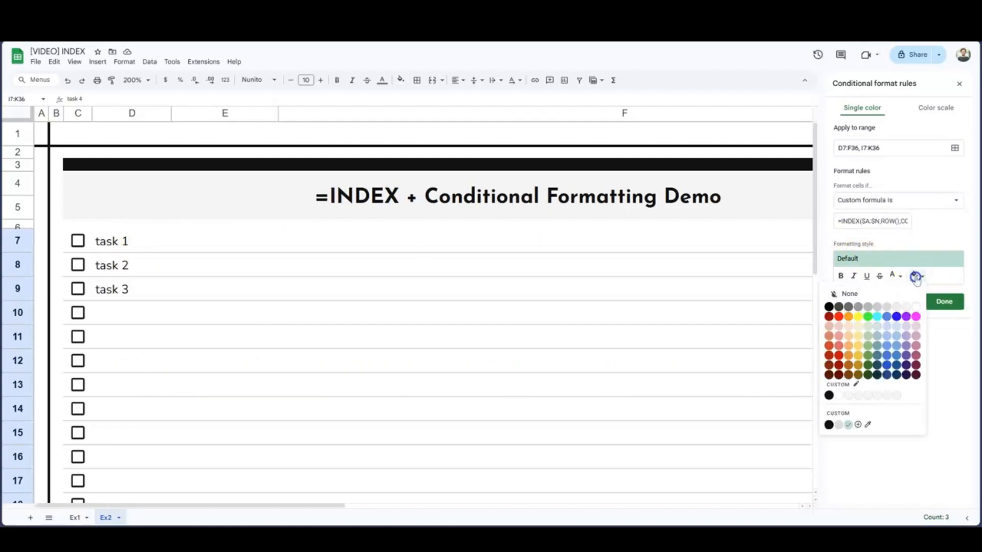
left_click(888, 297)
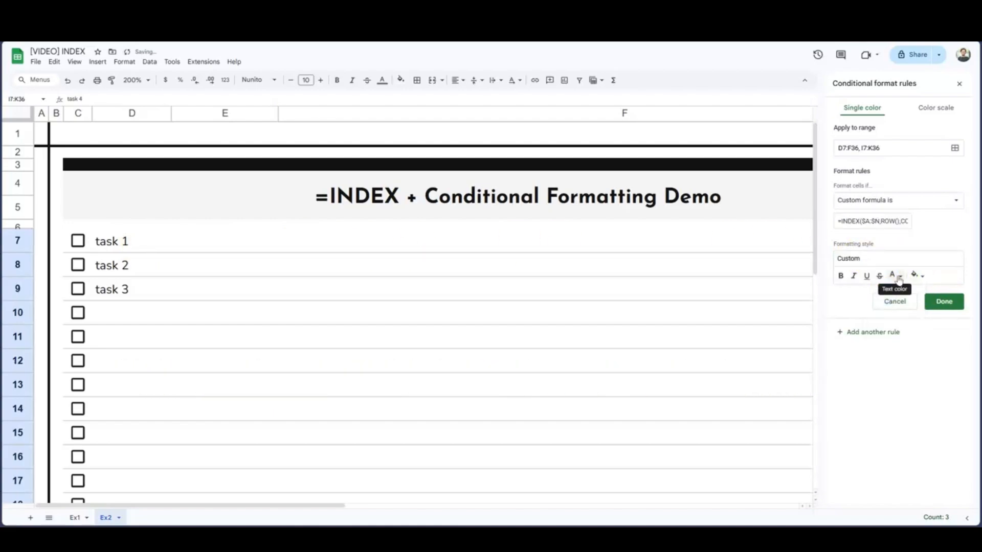
left_click(897, 277)
left_click(895, 277)
left_click(891, 278)
left_click(854, 307)
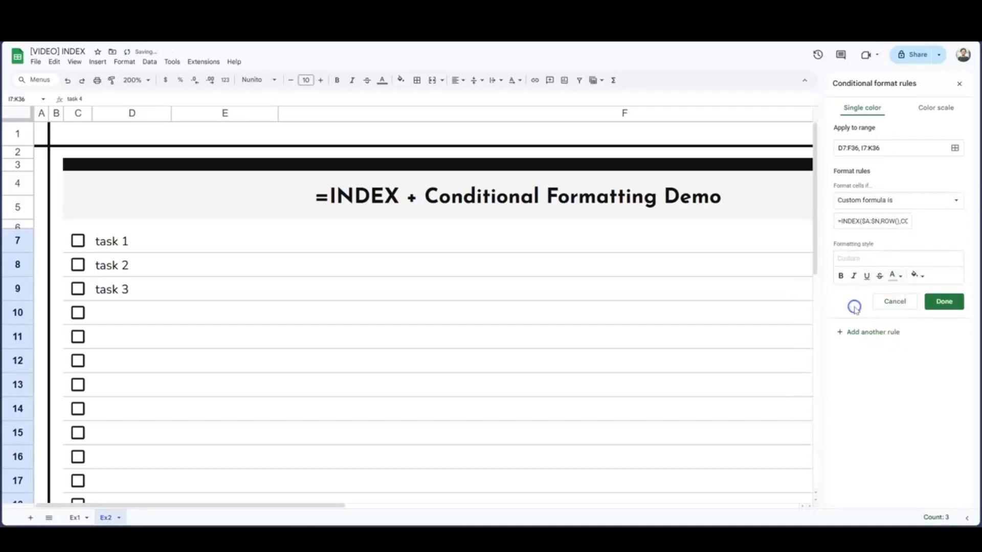
left_click(878, 277)
left_click(945, 301)
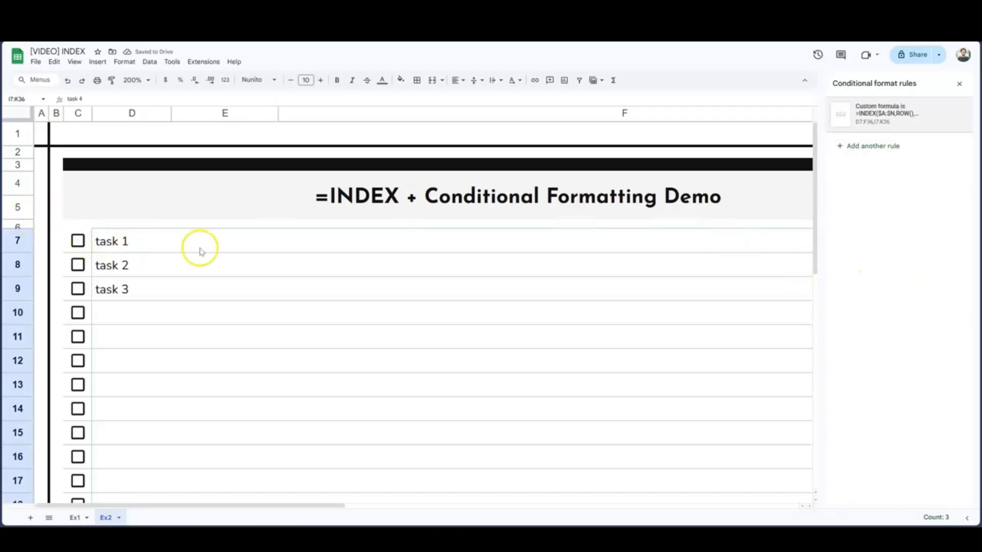
Test the rule by ticking the checkboxes for tasks 1 to 3 in column C and tasks 4 to 6 in column H.
left_click(78, 241)
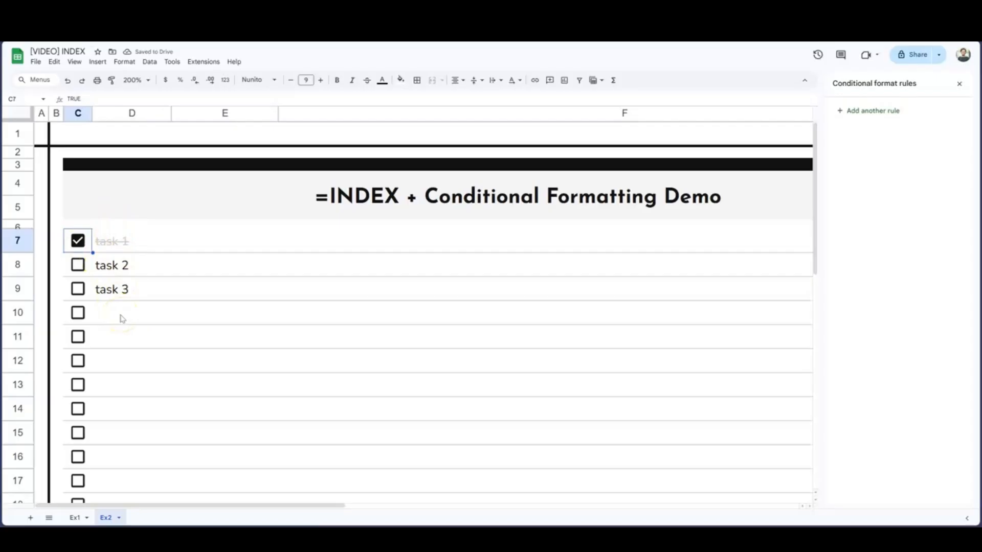
left_click(78, 265)
left_click(78, 289)
left_click_drag(290, 507, 565, 506)
left_click(315, 241)
left_click(316, 265)
left_click(316, 289)
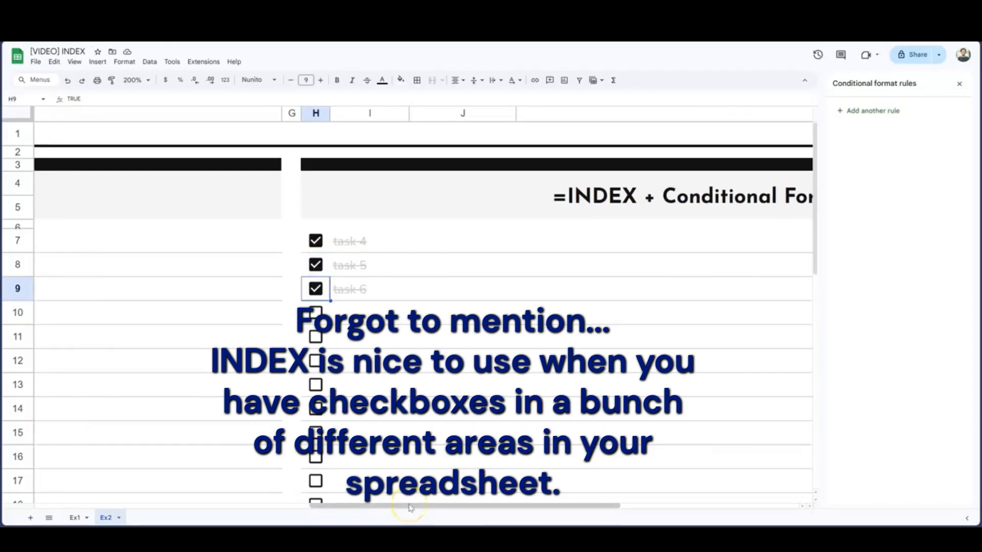
left_click_drag(410, 508, 84, 472)
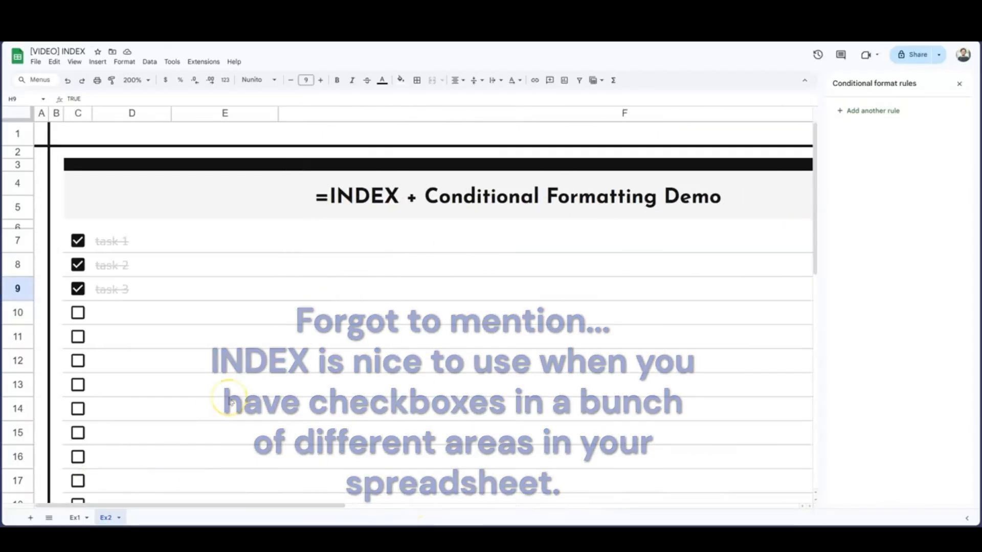